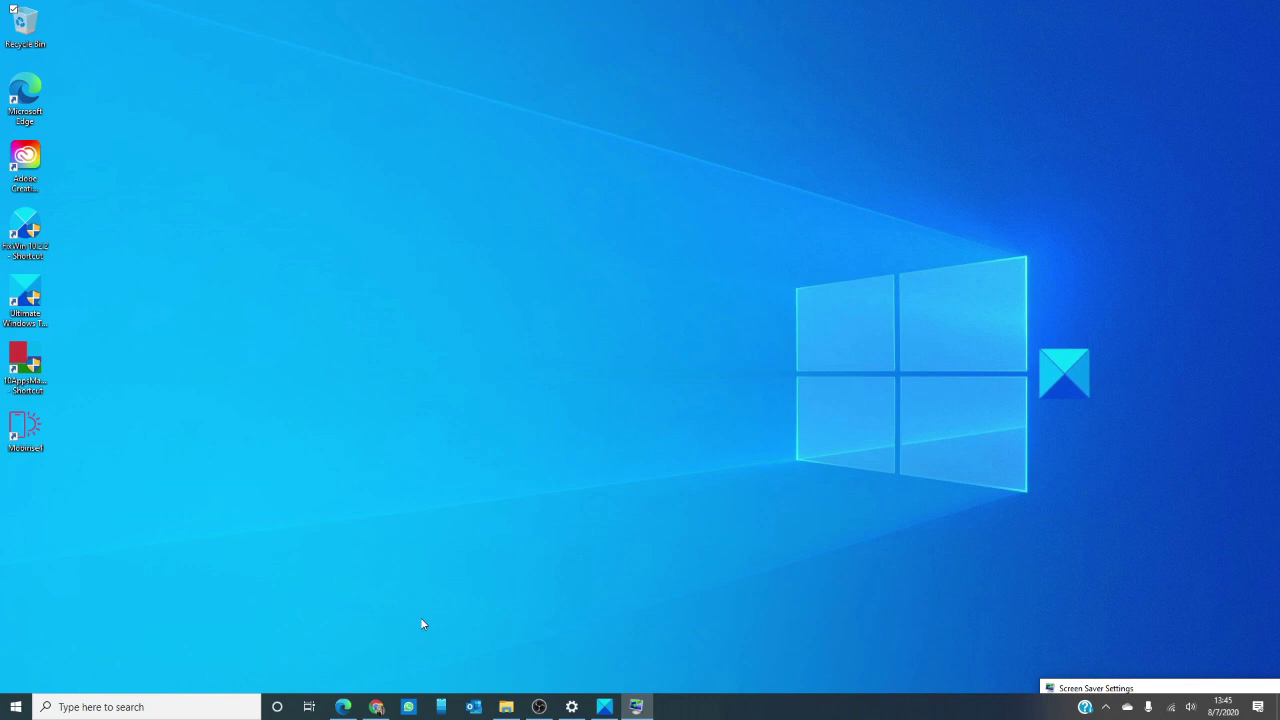
Step: Bring up TheWindowsClub article 'Stop computer from locking Windows 10 automatically' in Edge
left_click(343, 707)
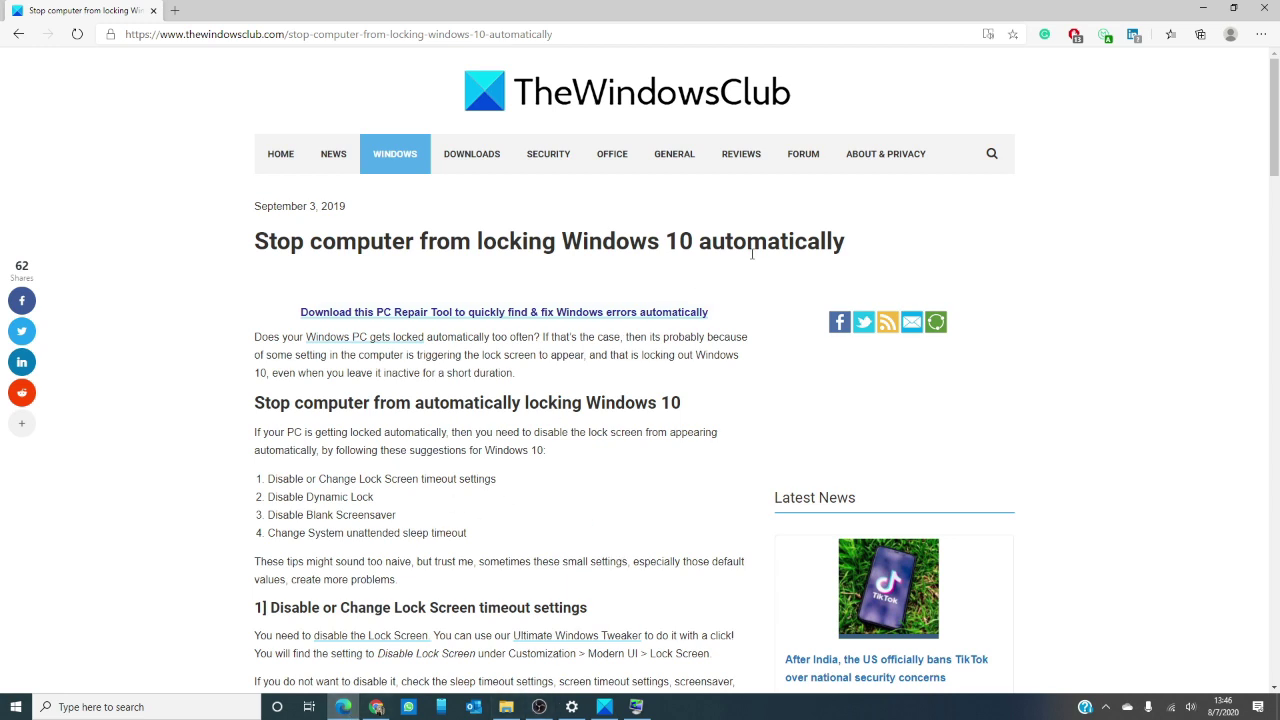
Step: Minimize Microsoft Edge after reading the article's four auto-lock fixes
left_click(1203, 8)
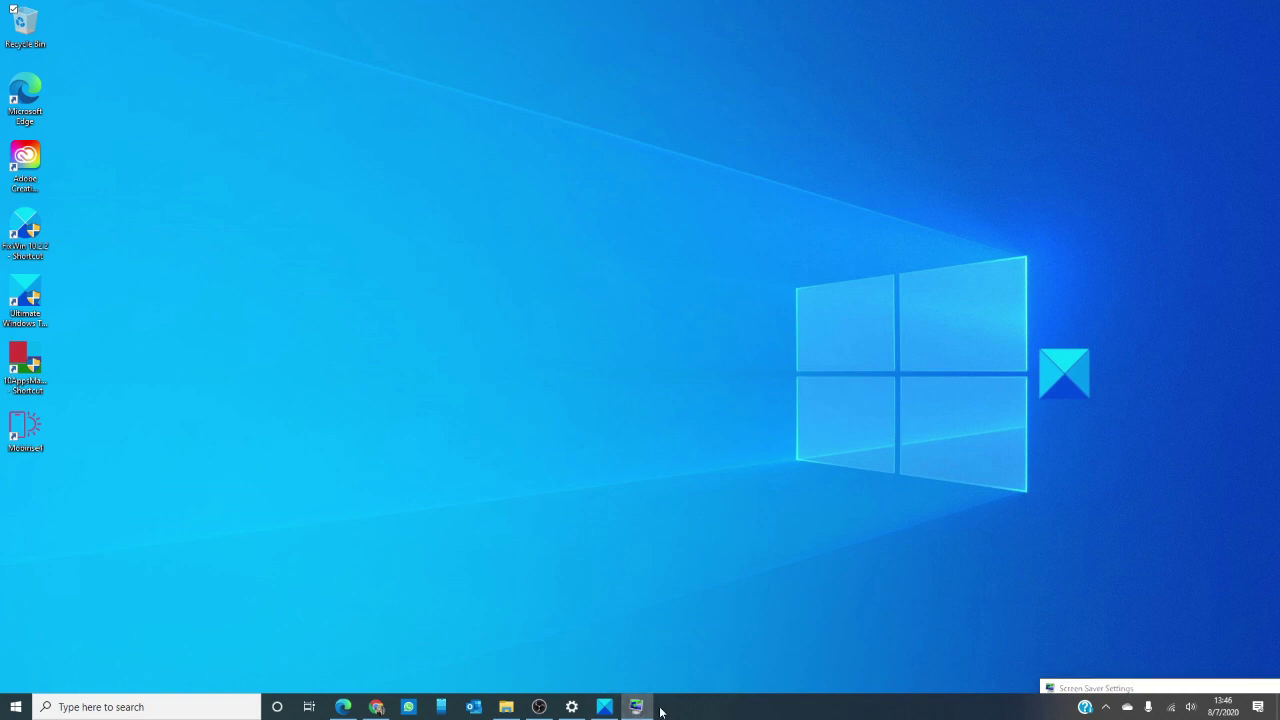
Step: Review Ultimate Windows Tweaker's Customization > Universal UI > Lock Screen options, then close the tweaker
left_click(596, 708)
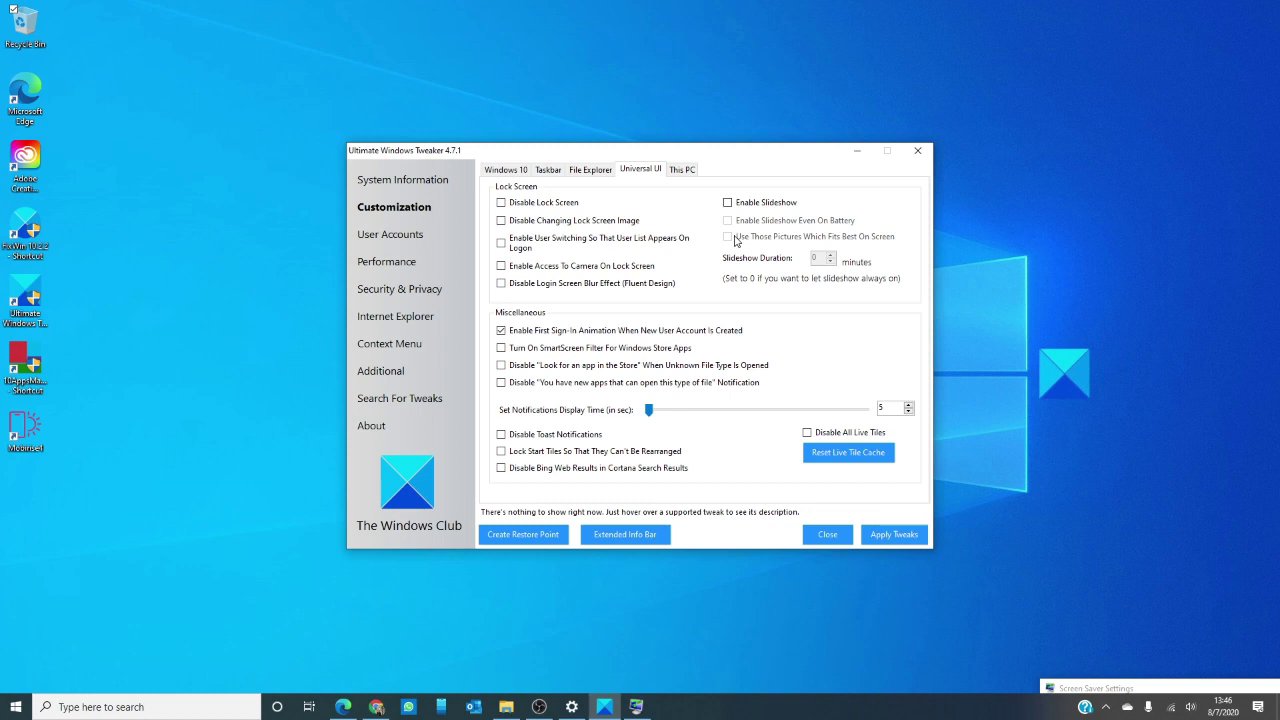
left_click(917, 151)
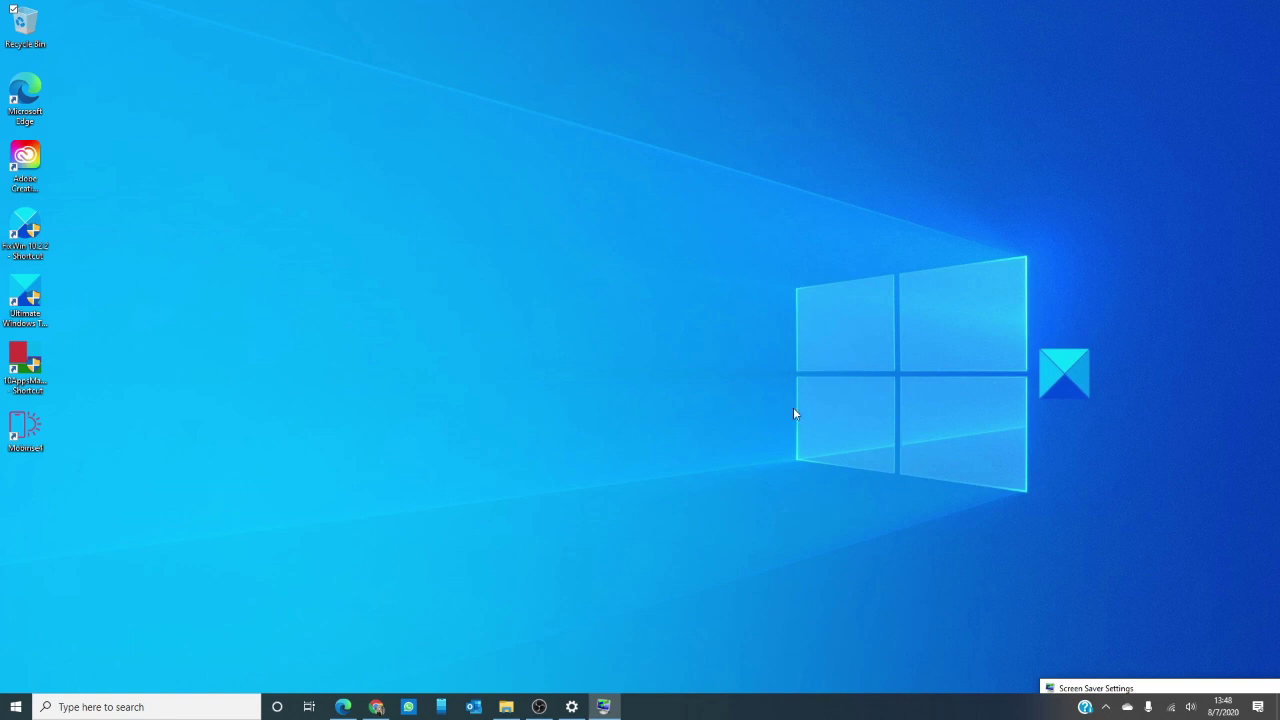
Step: Untick 'Allow Windows to automatically lock your device' under Dynamic lock in Sign-in options
left_click(571, 707)
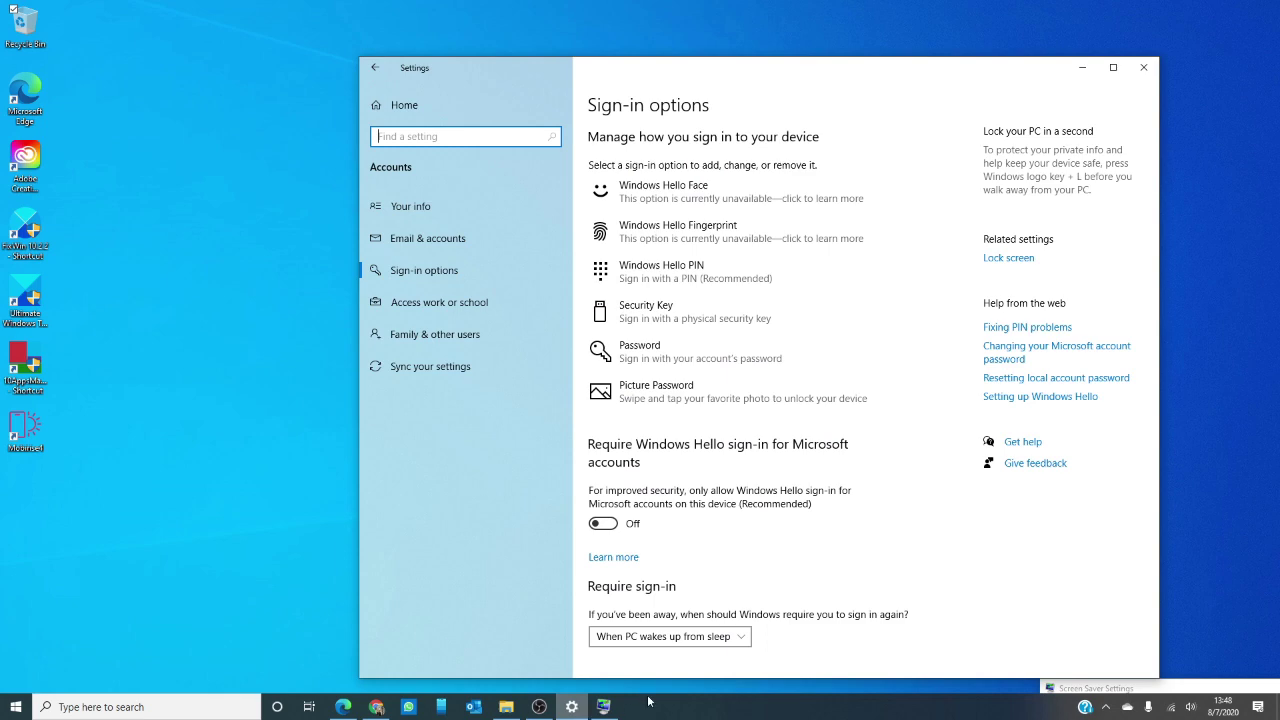
scroll(703, 506, "down", 2)
scroll(703, 506, "down", 2)
scroll(703, 506, "down", 1)
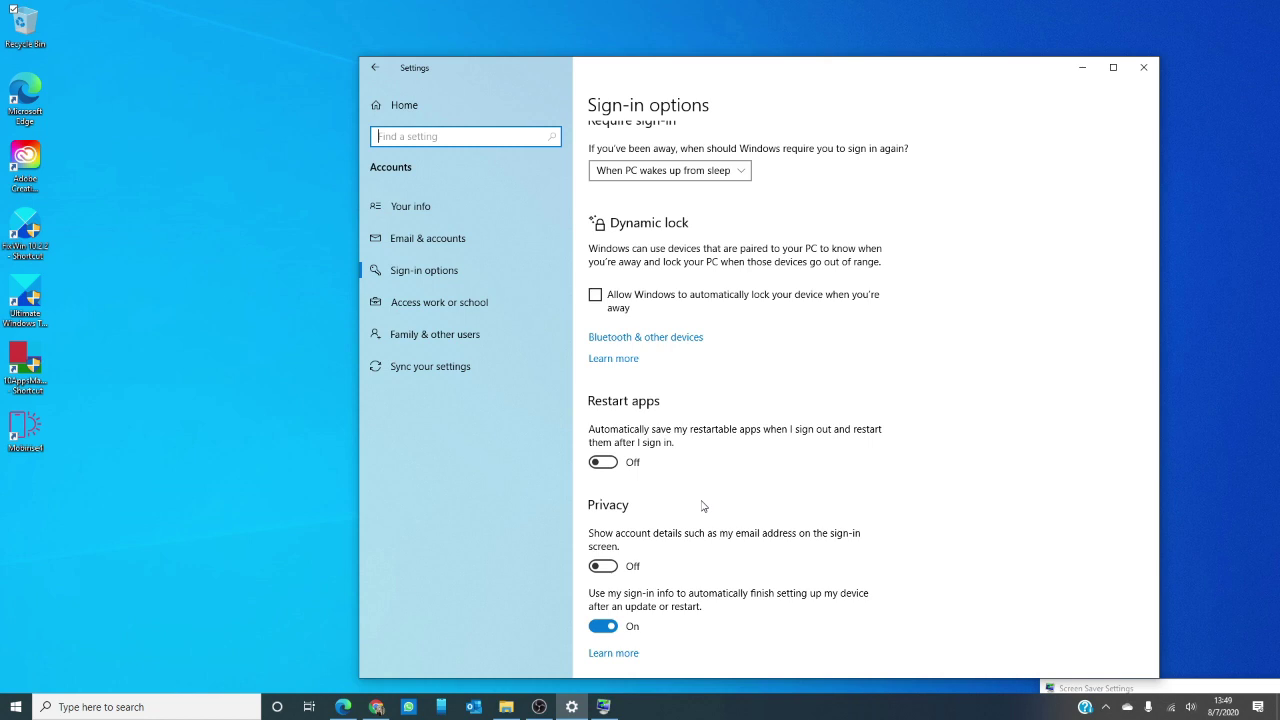
left_click(595, 296)
Step: Close Settings, then confirm Screen Saver Settings shows (None) and close it
left_click(1146, 68)
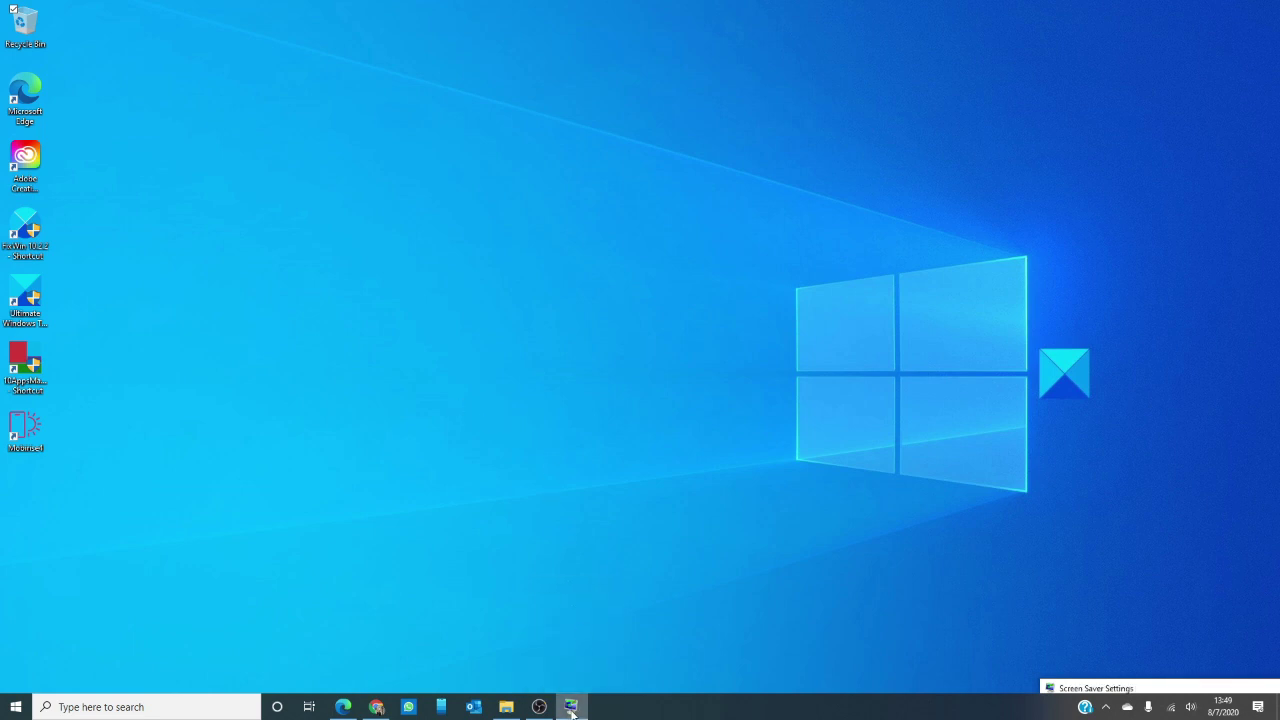
mouse_move(1120, 690)
left_mouse_down()
mouse_move(457, 223)
mouse_move(392, 127)
left_mouse_up()
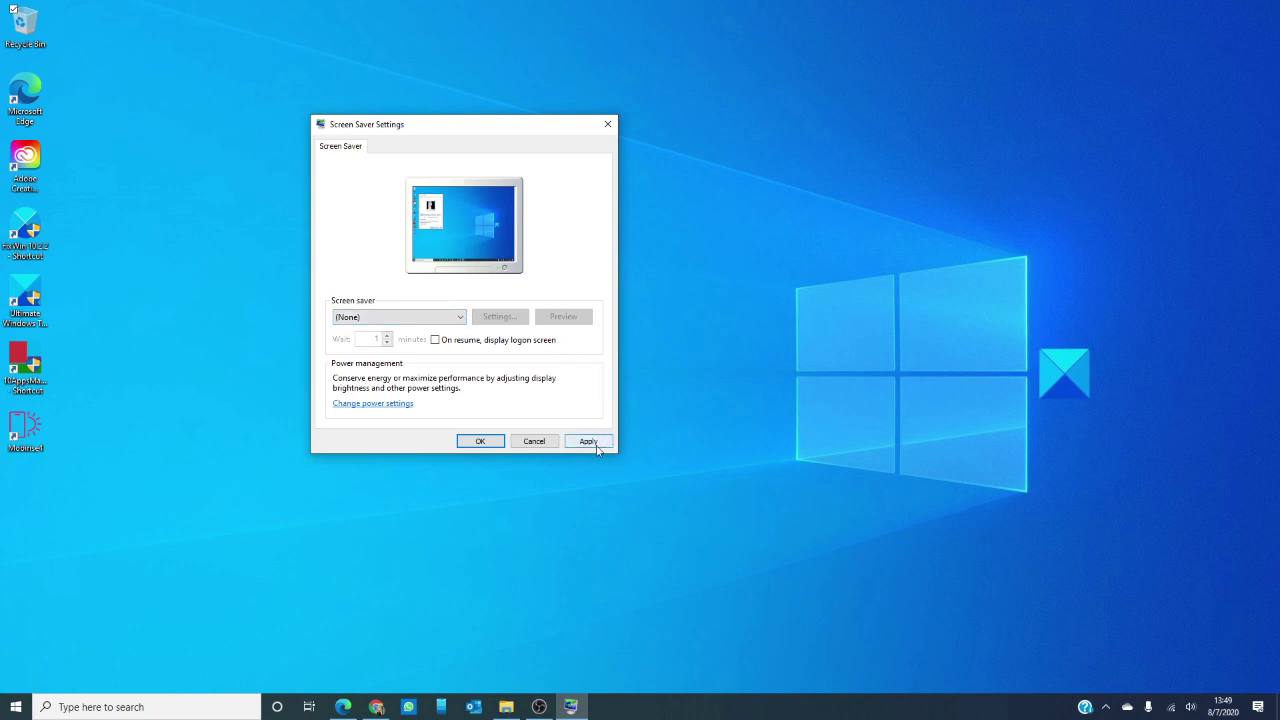
left_click(610, 127)
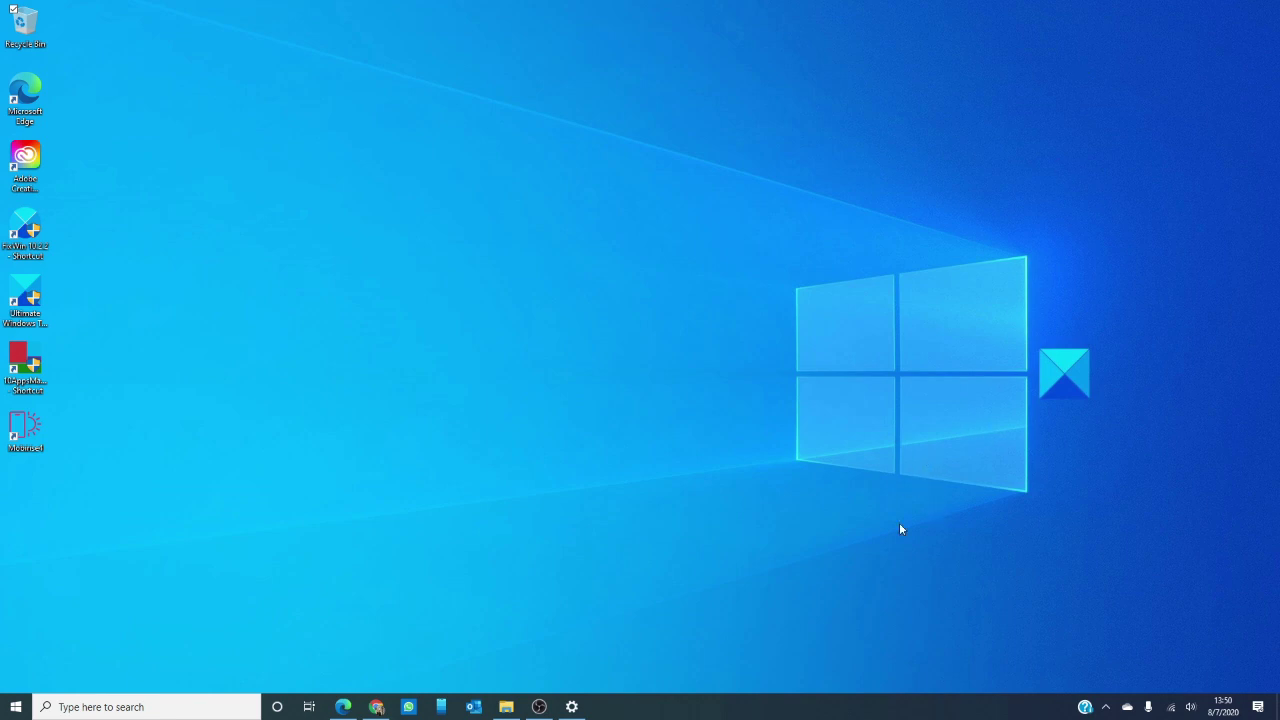
Step: Set 'When plugged in, PC goes to sleep after' to Never in Power & sleep
left_click(572, 705)
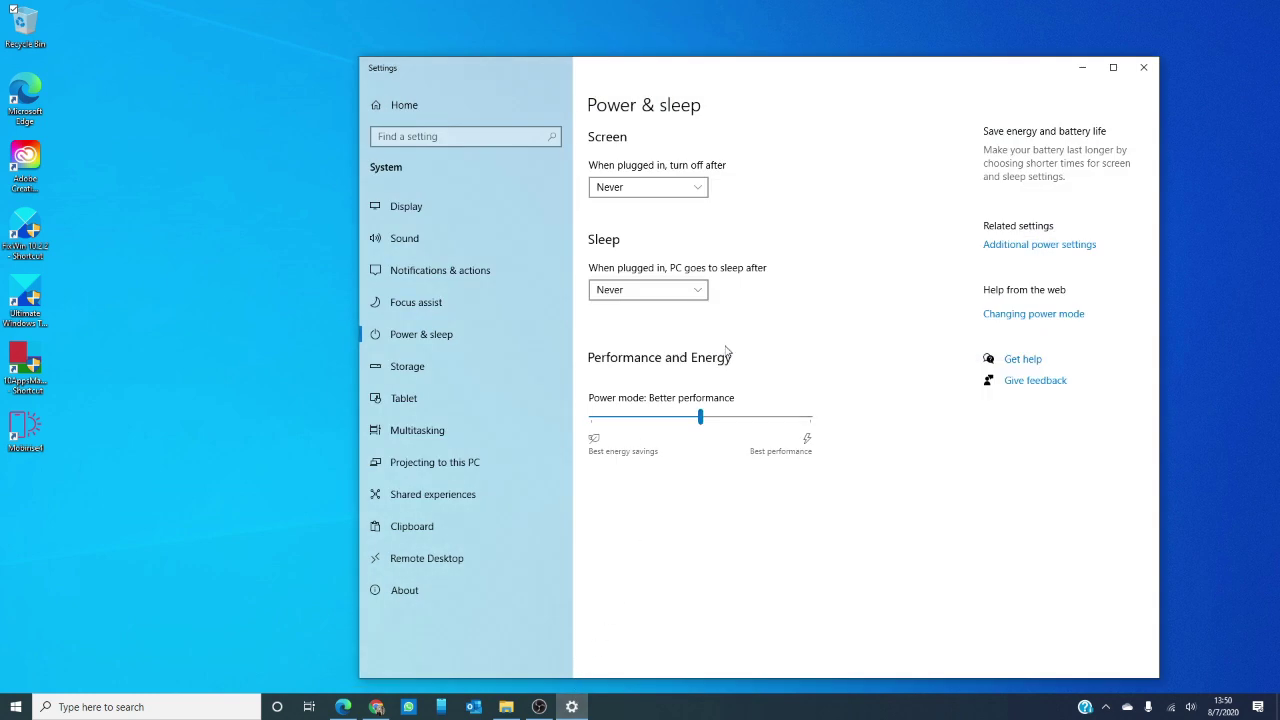
left_click(703, 295)
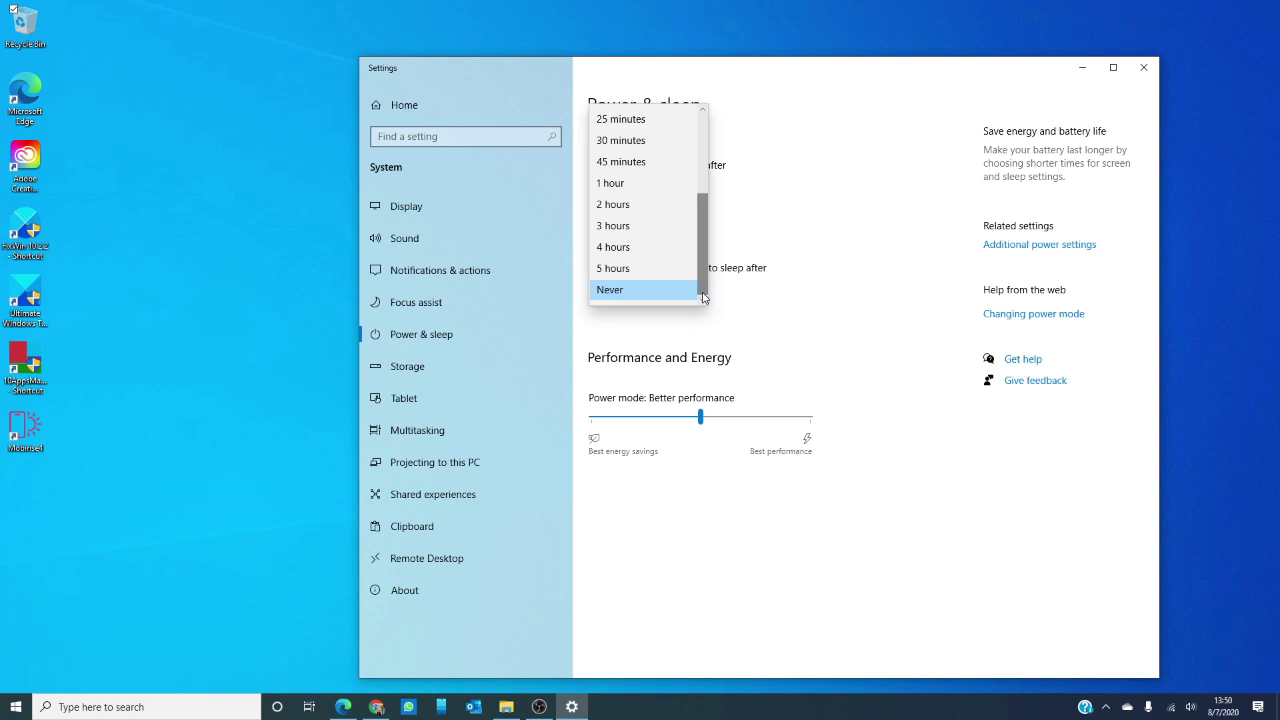
left_click(1143, 67)
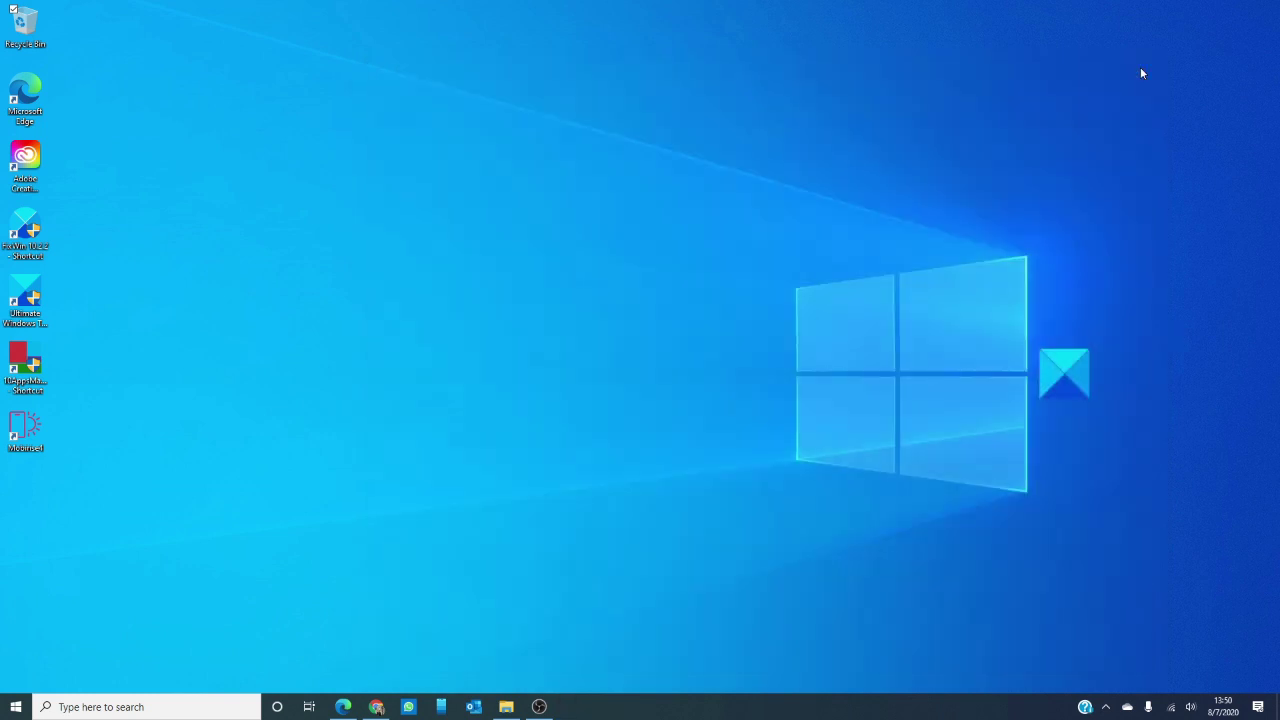